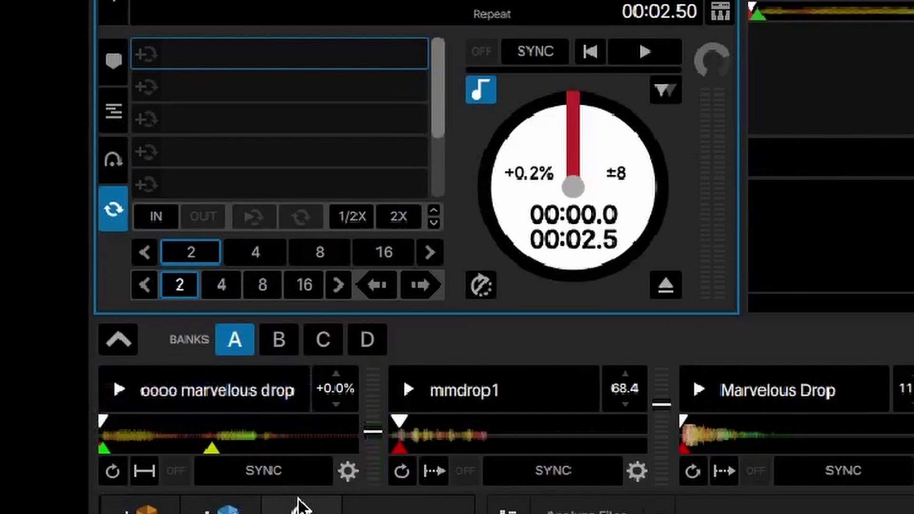
Cycle the oooo marvelous drop sample slot through its playback modes, auditioning the sample in each mode
{"action": "key", "text": "z"}
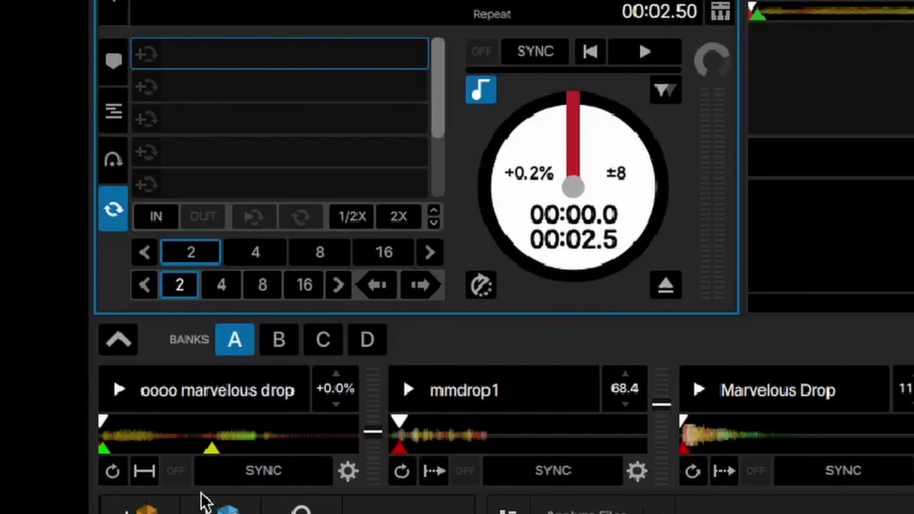
{"action": "left_click", "coordinate": [152, 474]}
{"action": "key", "text": "z"}
{"action": "left_click", "coordinate": [145, 471]}
{"action": "key", "text": "z"}
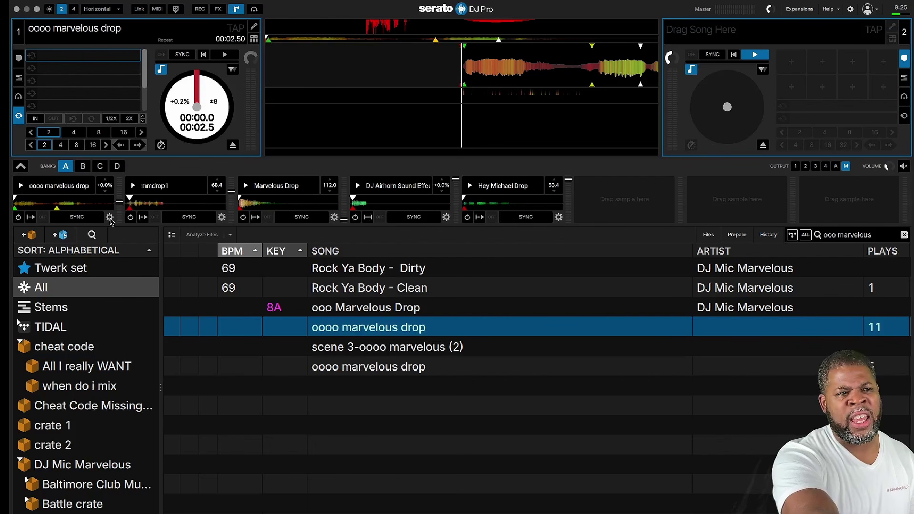
Hide and reshow the sampler, and look through sample banks B, C and D before returning to bank A
{"action": "left_click", "coordinate": [236, 10]}
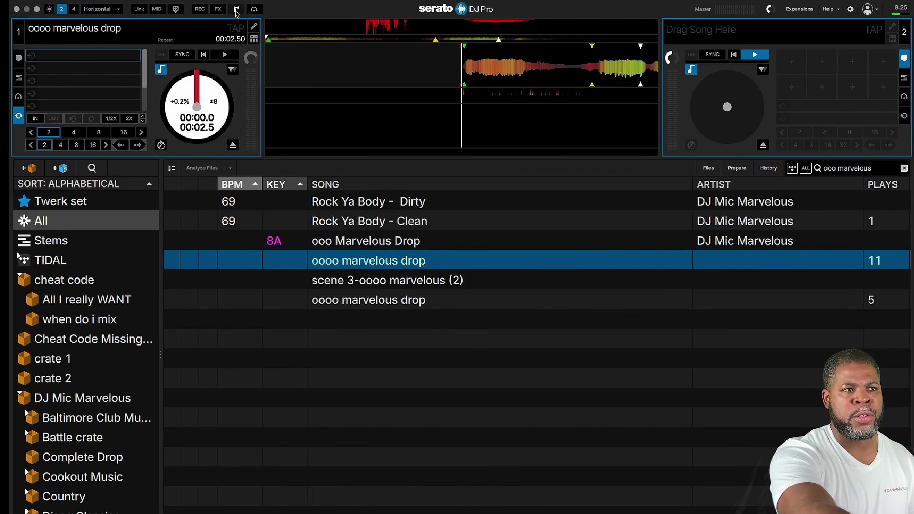
{"action": "left_click", "coordinate": [237, 11]}
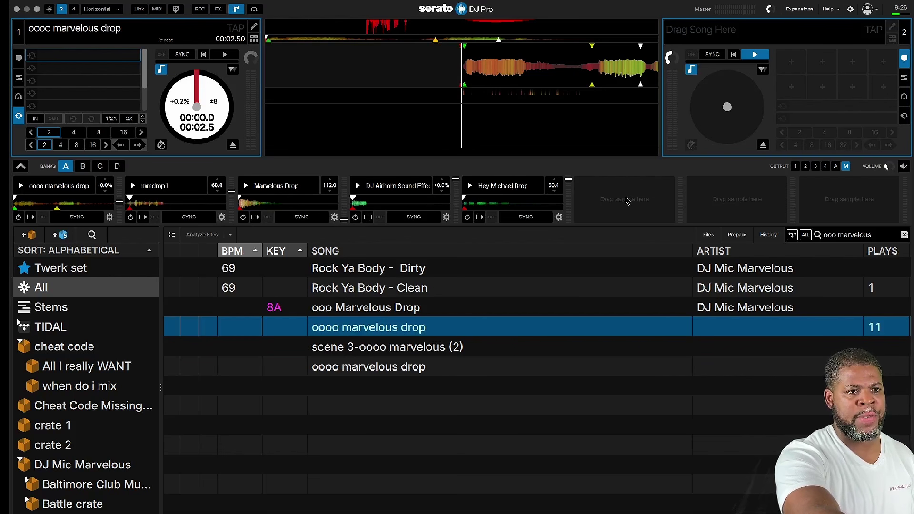
{"action": "left_click", "coordinate": [82, 167]}
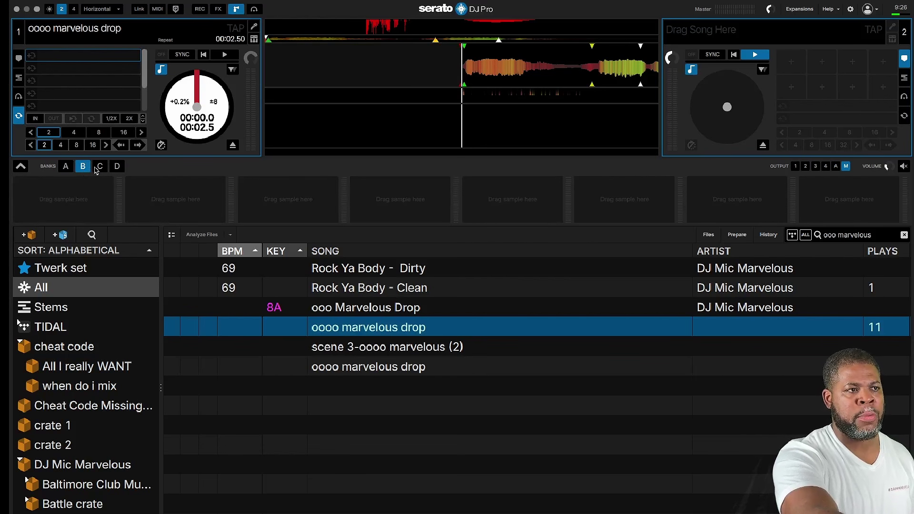
{"action": "left_click", "coordinate": [99, 168]}
{"action": "left_click", "coordinate": [116, 167]}
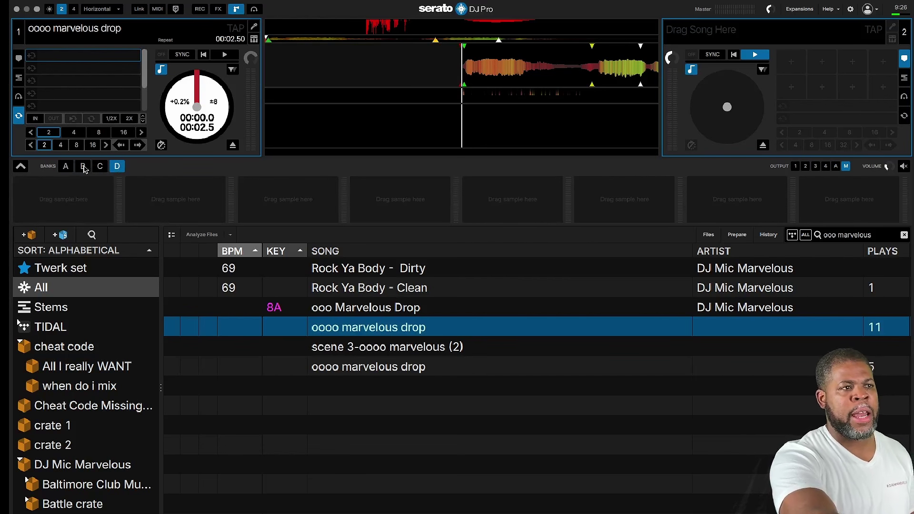
{"action": "left_click", "coordinate": [84, 168]}
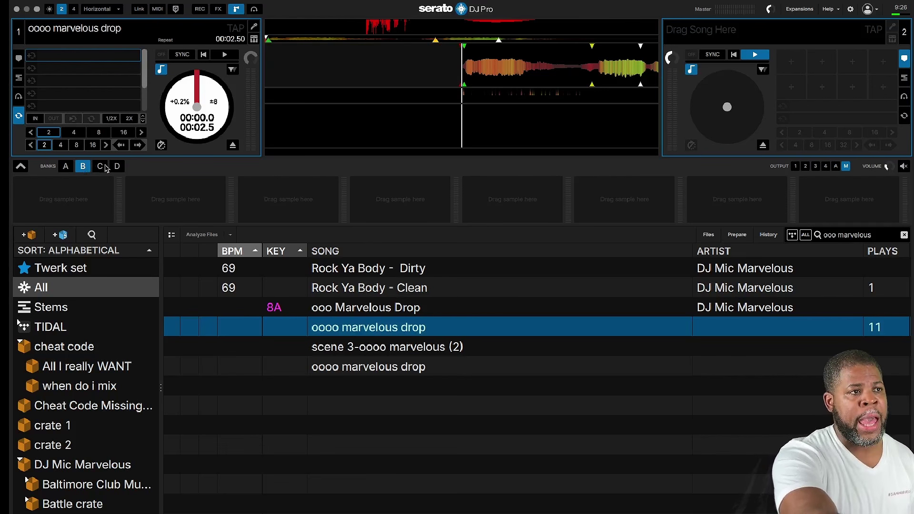
{"action": "left_click", "coordinate": [99, 167]}
{"action": "left_click", "coordinate": [118, 166]}
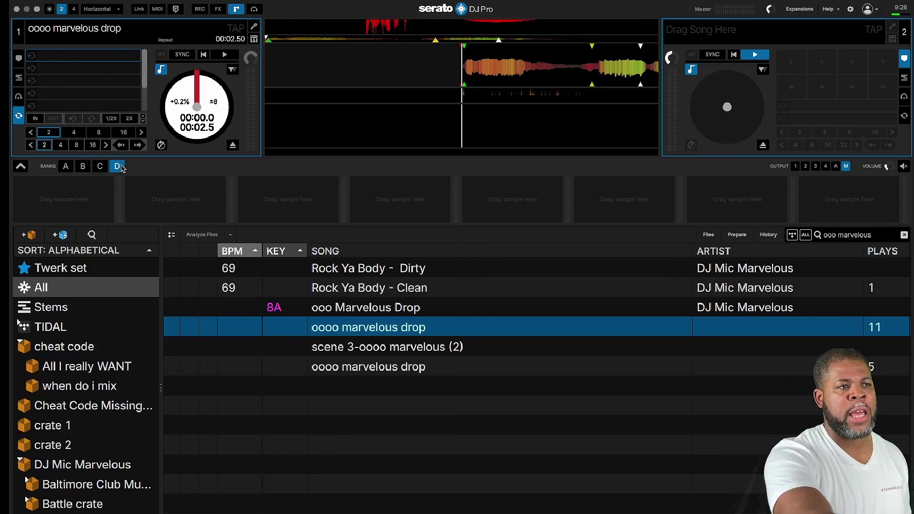
{"action": "left_click", "coordinate": [66, 167]}
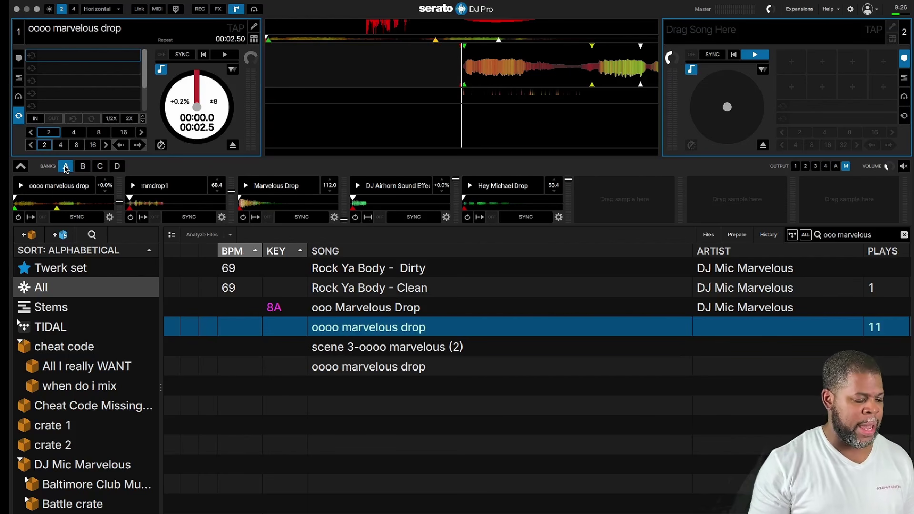
{"action": "left_click", "coordinate": [84, 169]}
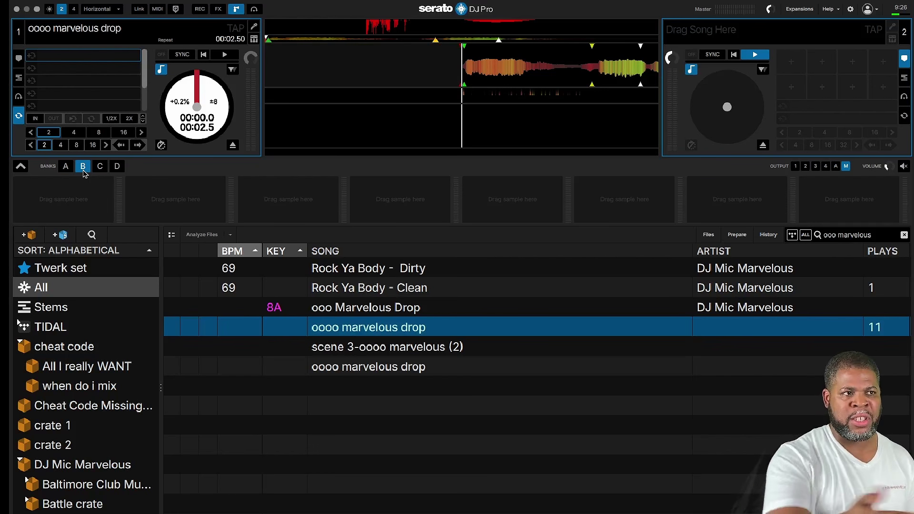
{"action": "left_click", "coordinate": [67, 166]}
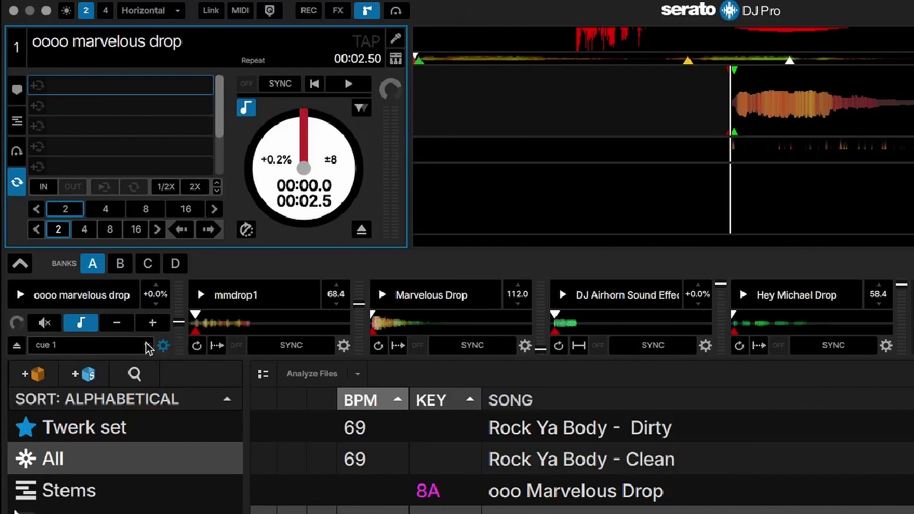
Examine the start position options of the oooo marvelous drop and DJ Airhorn samples, leaving both on cue 1
{"action": "left_click", "coordinate": [137, 353]}
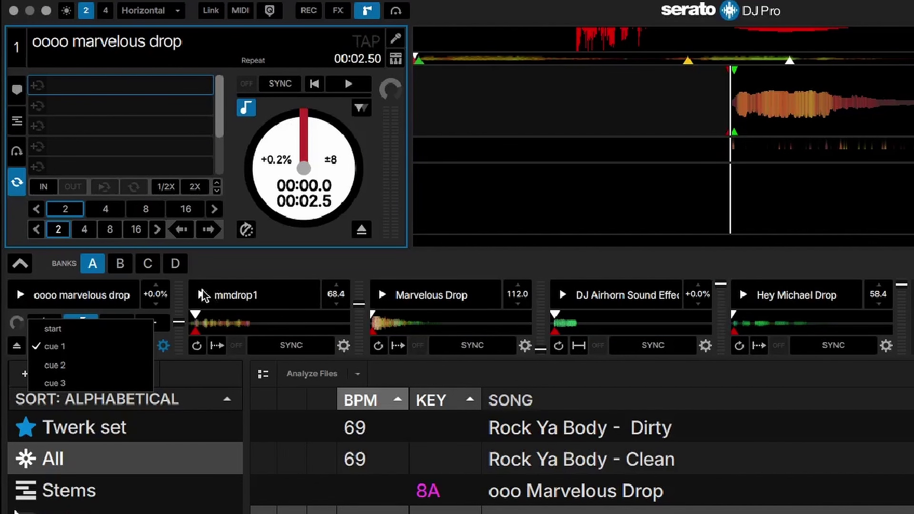
{"action": "left_click", "coordinate": [216, 260]}
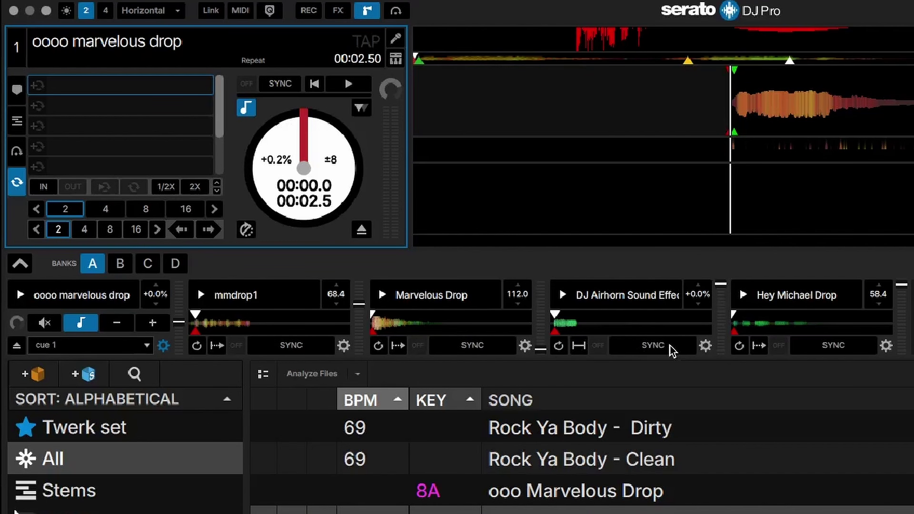
{"action": "left_click", "coordinate": [706, 346]}
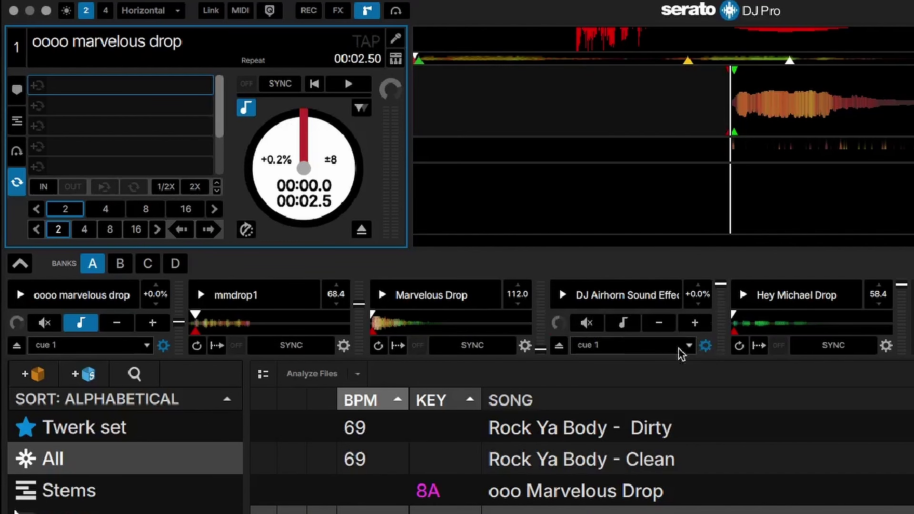
{"action": "left_click", "coordinate": [653, 347]}
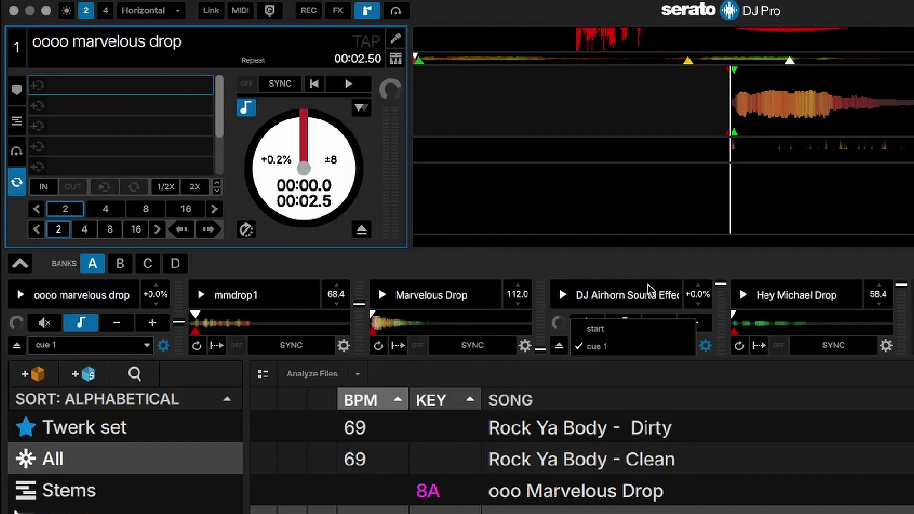
{"action": "left_click", "coordinate": [664, 258]}
{"action": "left_click", "coordinate": [639, 348]}
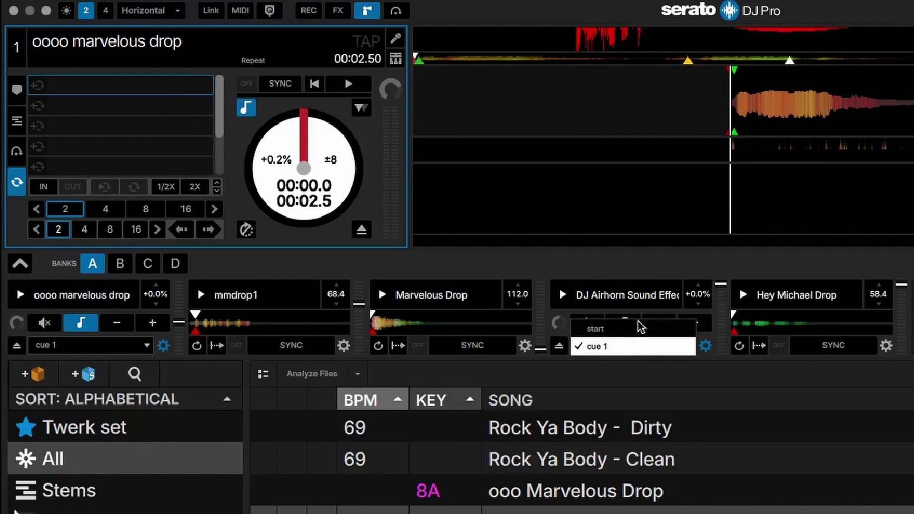
{"action": "left_click", "coordinate": [644, 266]}
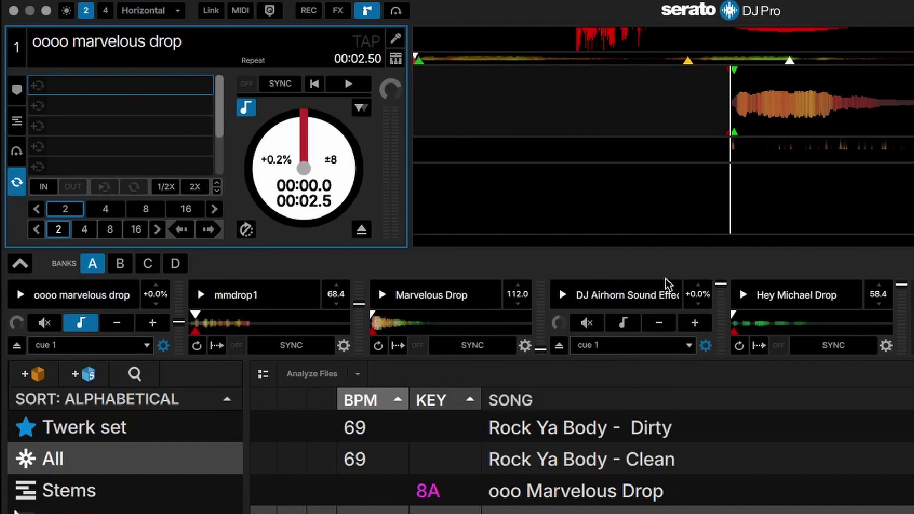
{"action": "left_click", "coordinate": [706, 346]}
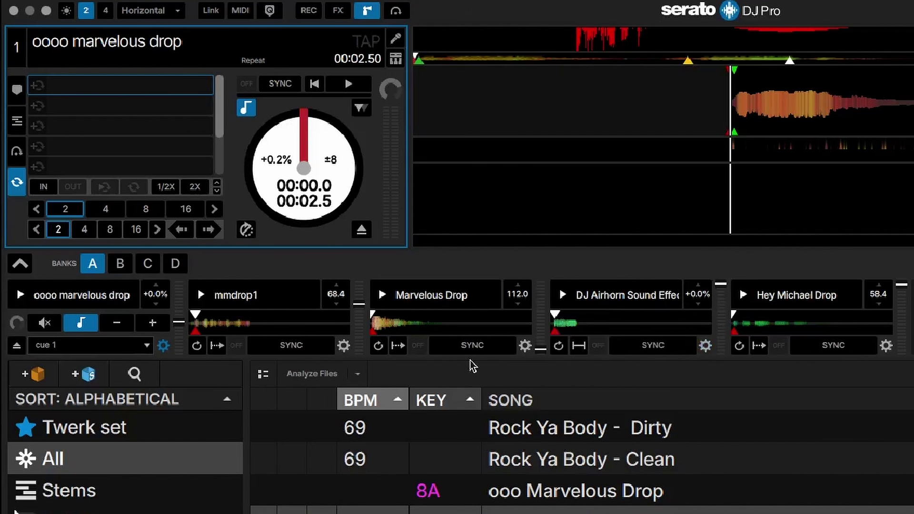
View the slot settings of the mmdrop1 and Marvelous Drop samples, closing each again
{"action": "left_click", "coordinate": [345, 347]}
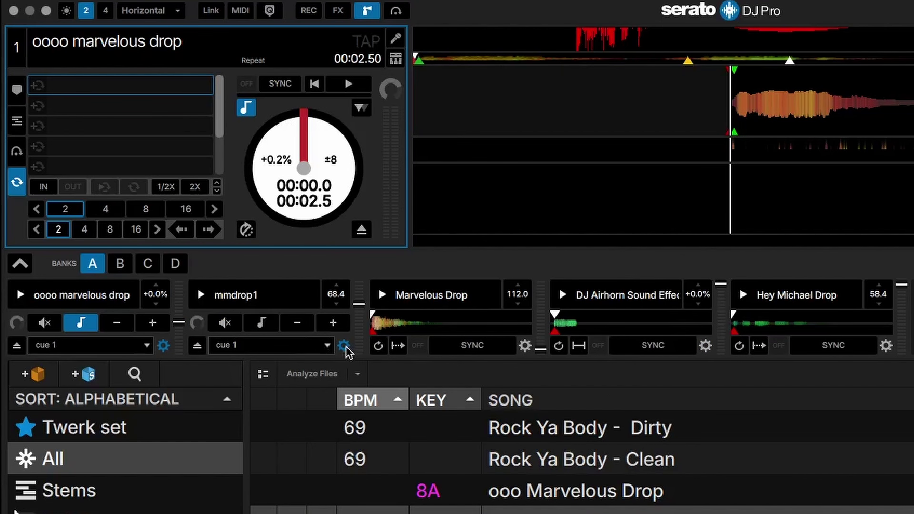
{"action": "left_click", "coordinate": [345, 347]}
{"action": "left_click", "coordinate": [525, 346]}
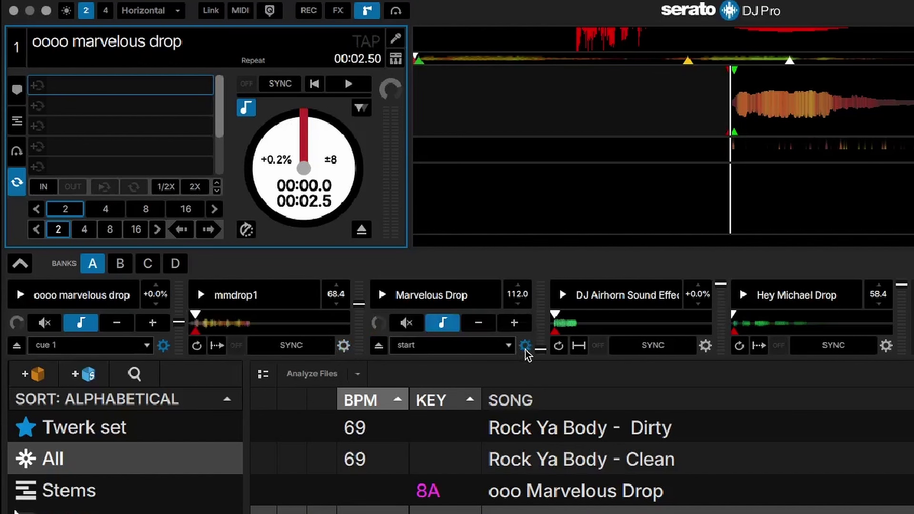
{"action": "left_click", "coordinate": [525, 346]}
{"action": "left_click", "coordinate": [525, 346]}
{"action": "left_click", "coordinate": [526, 346]}
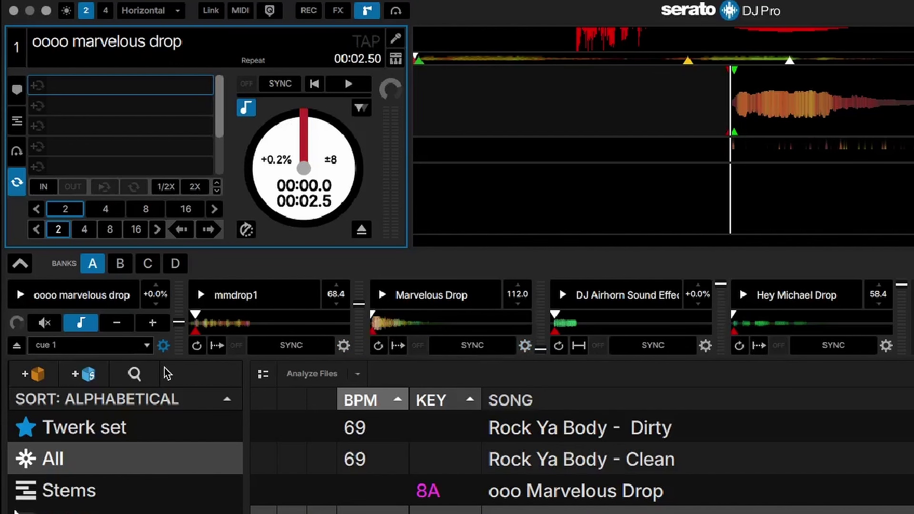
Examine the first sample slot's settings and start position options, and select the oooo marvelous drop track in the library
{"action": "left_click", "coordinate": [163, 347]}
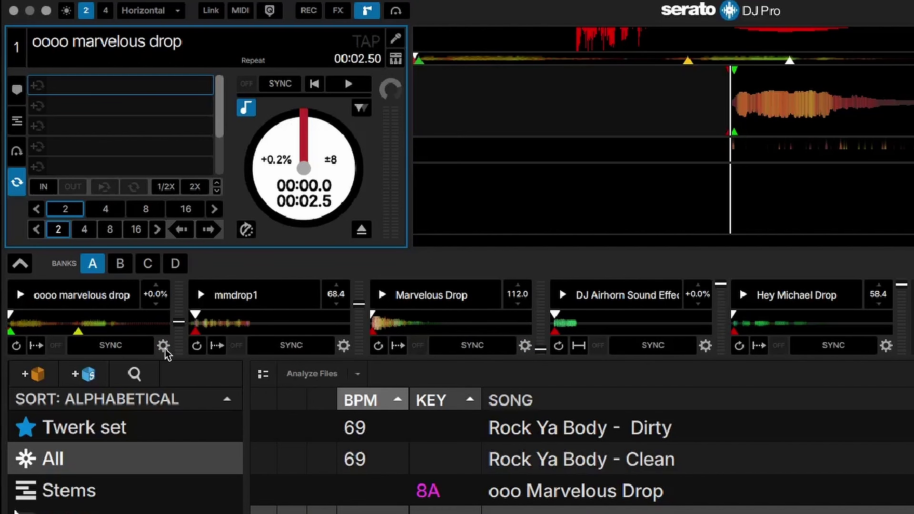
{"action": "left_click", "coordinate": [163, 346]}
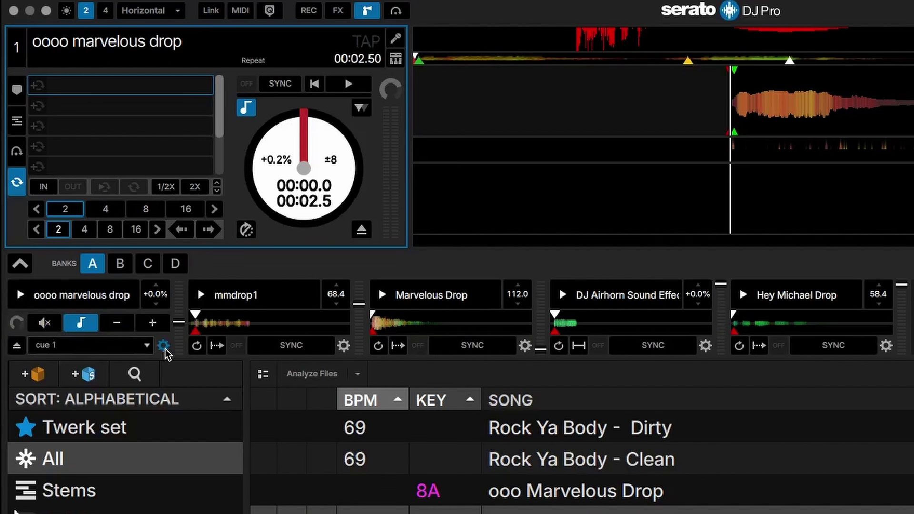
{"action": "left_click", "coordinate": [164, 348]}
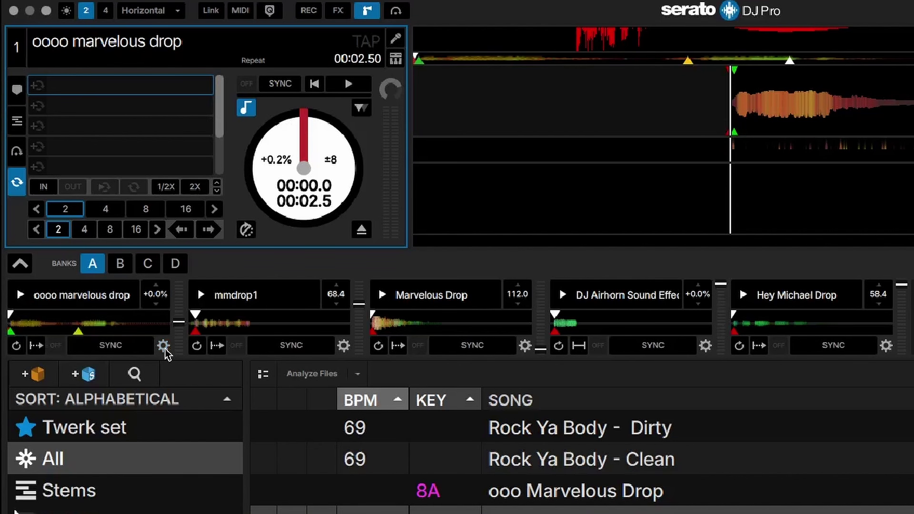
{"action": "left_click", "coordinate": [164, 348]}
{"action": "left_click", "coordinate": [147, 350]}
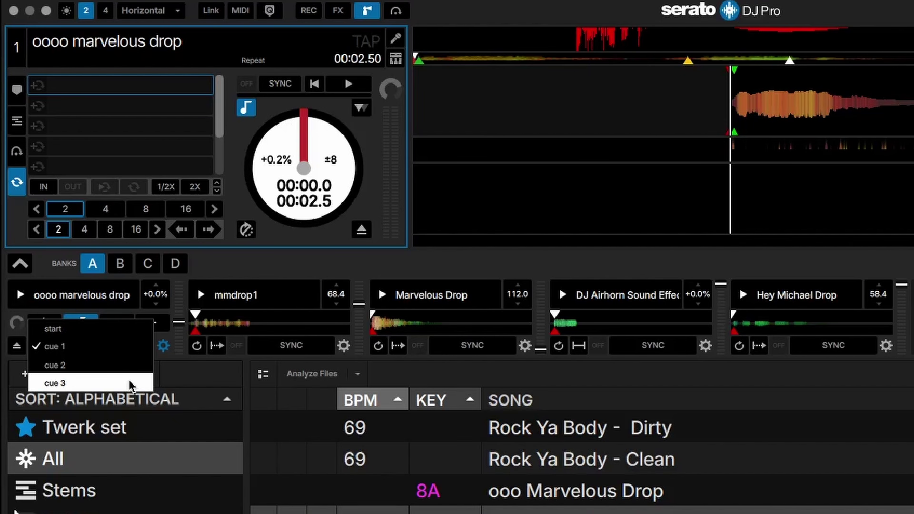
{"action": "left_click", "coordinate": [288, 253]}
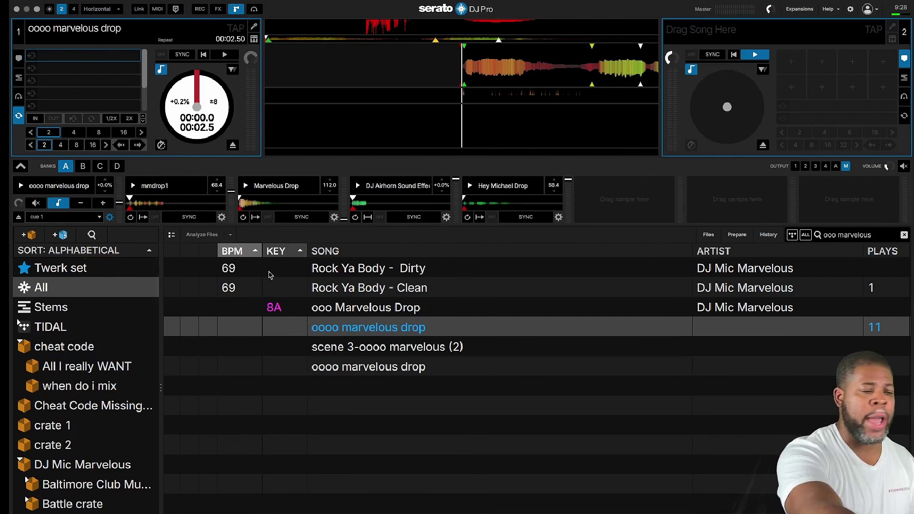
{"action": "left_click", "coordinate": [381, 330]}
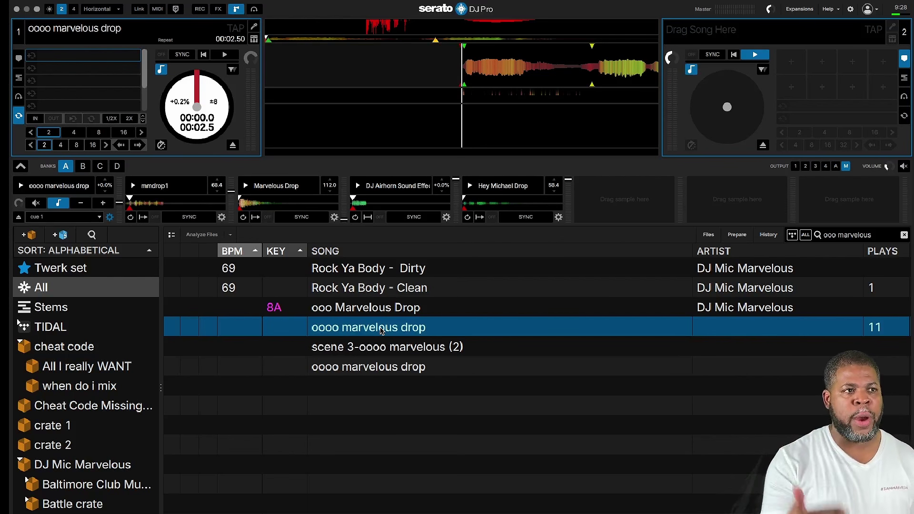
{"action": "left_click", "coordinate": [97, 220]}
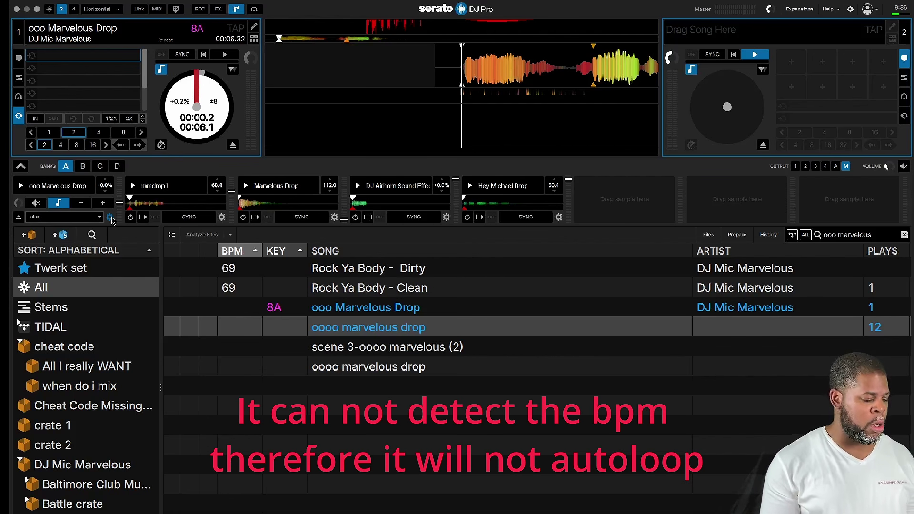
Create a manual loop on the ooo Marvelous Drop track in deck 1, with its in point at 00:00.2
{"action": "key", "text": "o"}
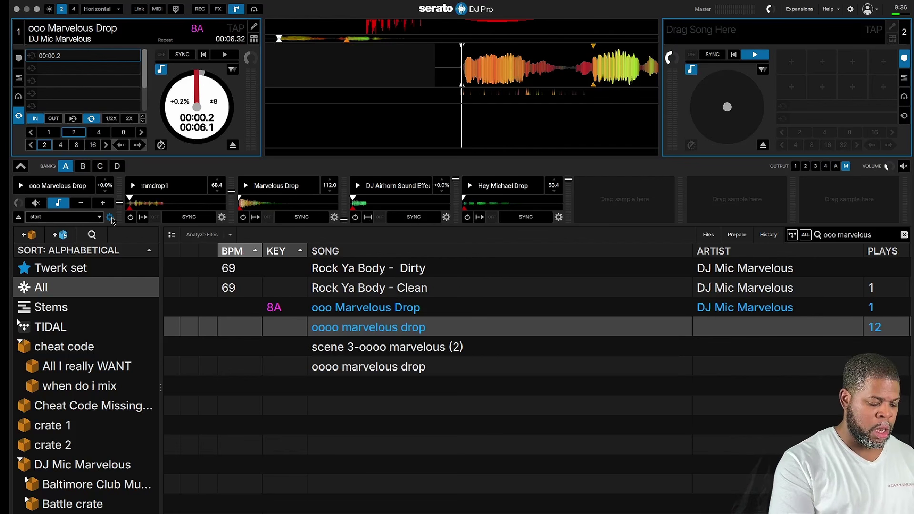
{"action": "key", "text": "space"}
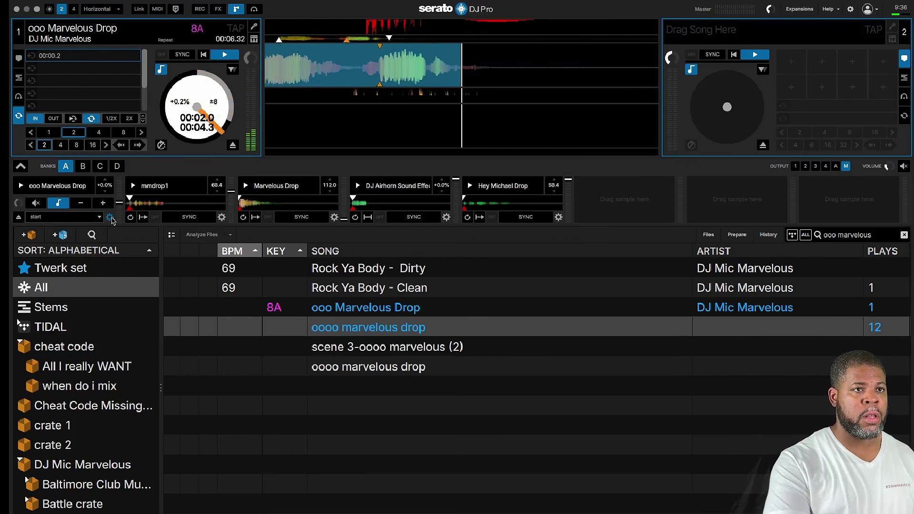
{"action": "key", "text": "p"}
{"action": "key", "text": "space"}
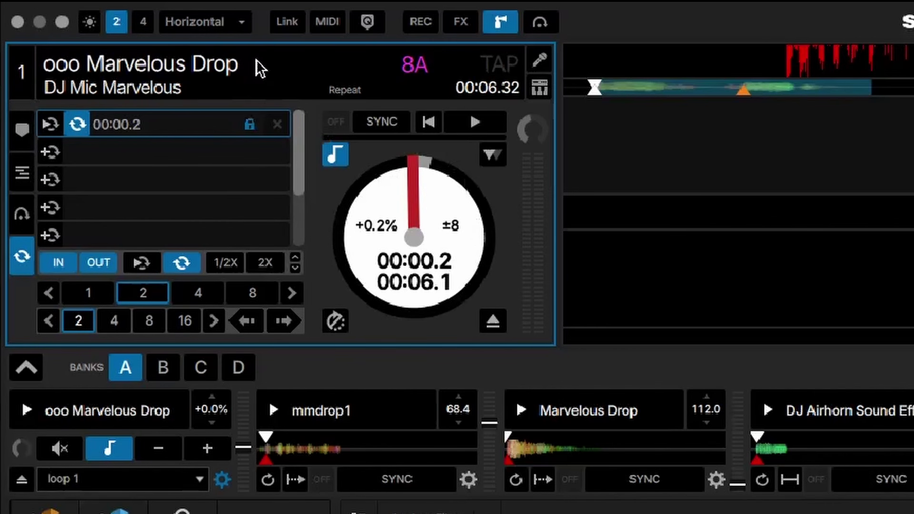
Load the looped ooo Marvelous Drop from deck 1 into the first sample slot, with loop 1 as its start position
{"action": "left_click_drag", "start_coordinate": [256, 67], "coordinate": [134, 409]}
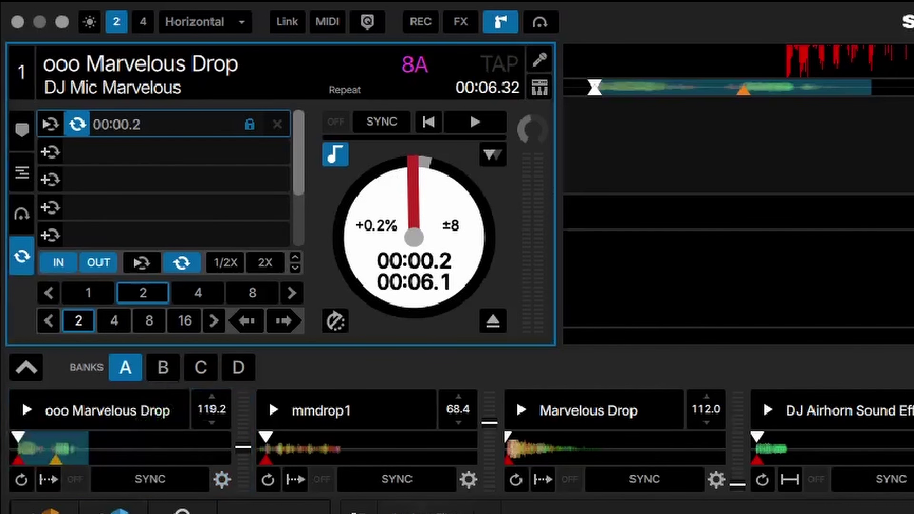
{"action": "left_click", "coordinate": [221, 481]}
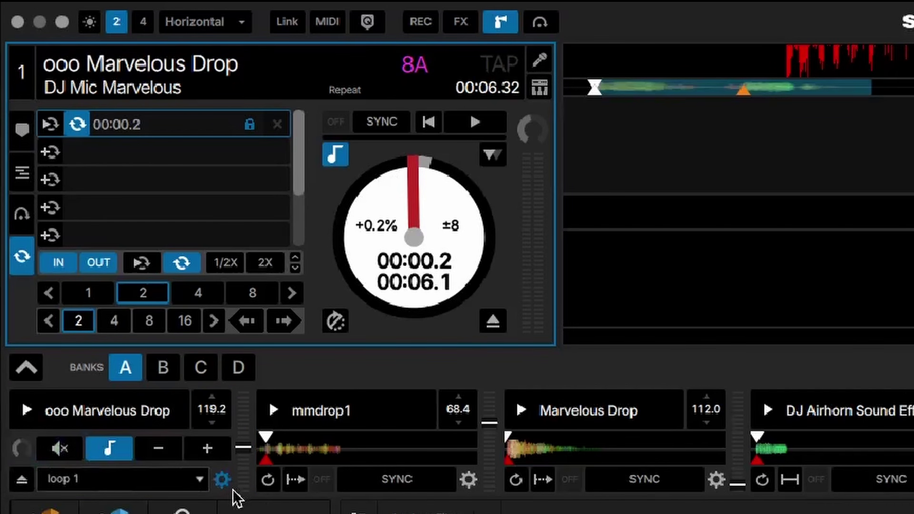
{"action": "left_click", "coordinate": [222, 481]}
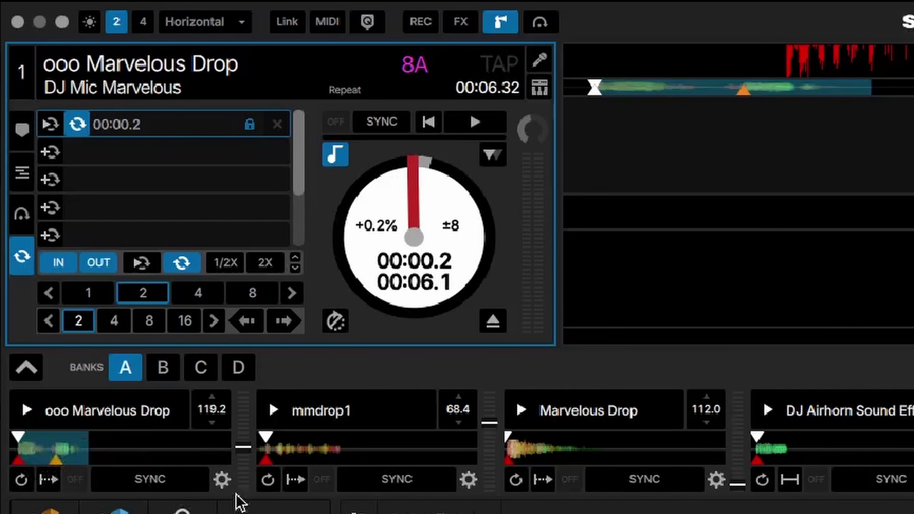
{"action": "left_click", "coordinate": [222, 480]}
{"action": "left_click", "coordinate": [100, 480]}
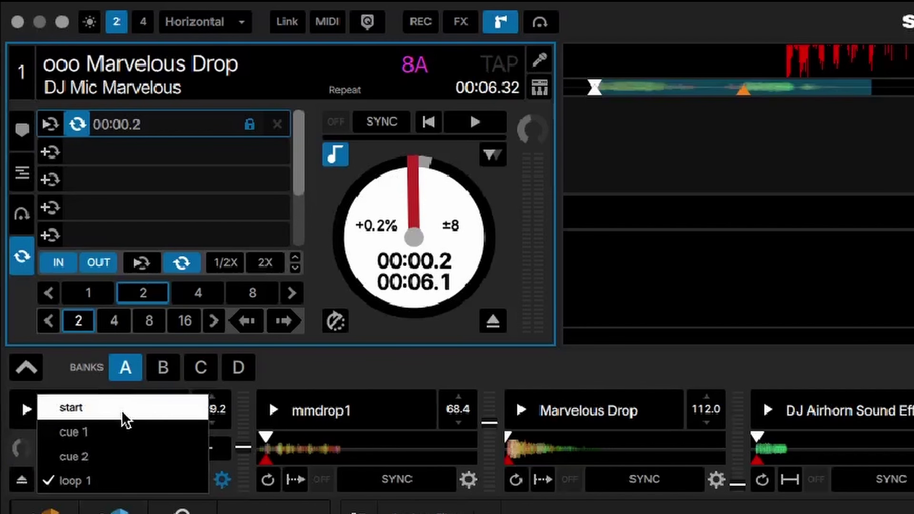
{"action": "left_click", "coordinate": [117, 481]}
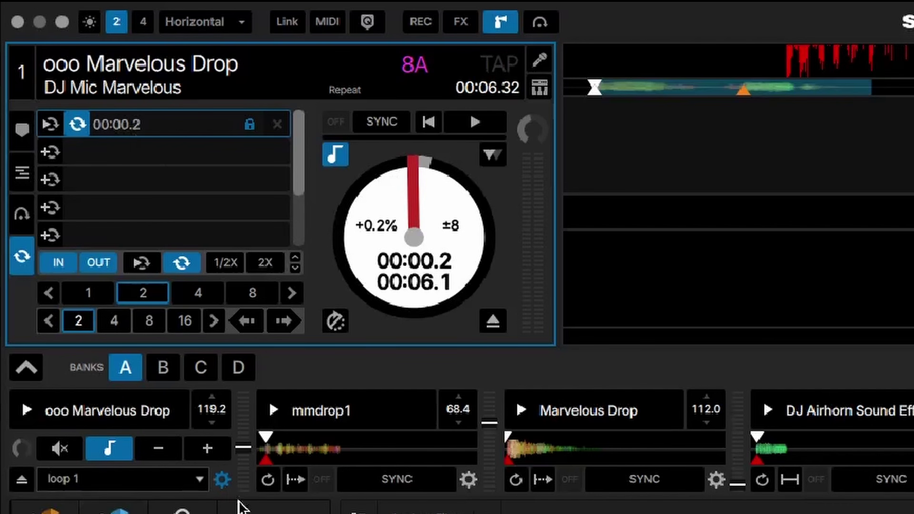
{"action": "left_click", "coordinate": [223, 477]}
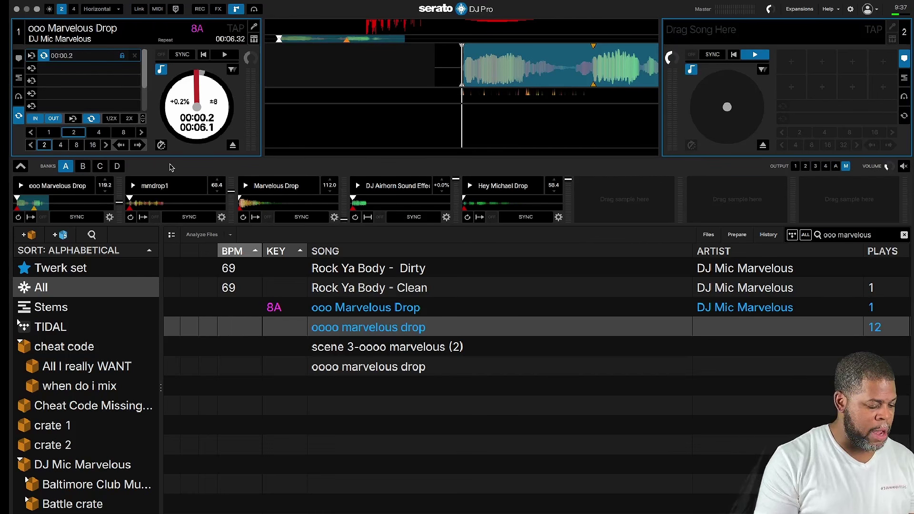
Play the ooo Marvelous Drop sample from the first slot to test its loop
{"action": "key", "text": "z"}
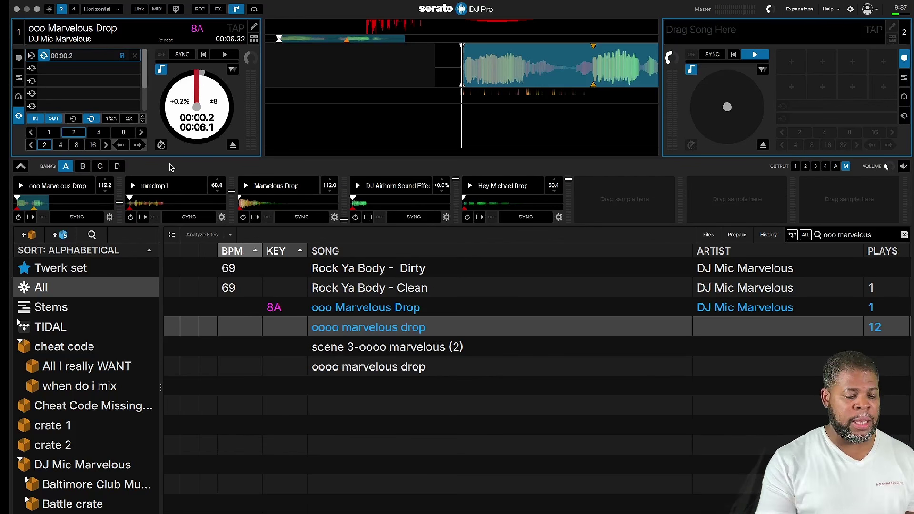
{"action": "key", "text": "z"}
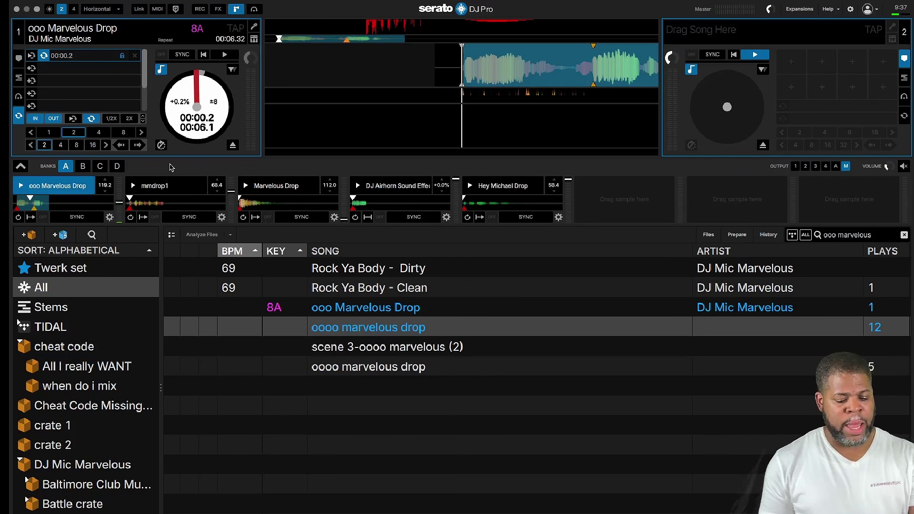